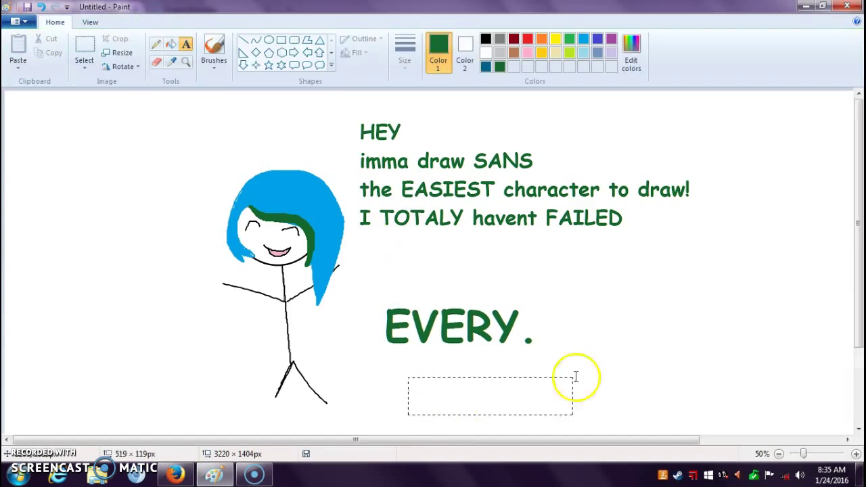
Add the green text "SINGLE" and "TIME." to continue the line "EVERY.".
type("SINGLE")
left_click_drag(630, 318, 841, 276)
left_click(626, 348)
type("TIME.")
left_click(677, 433)
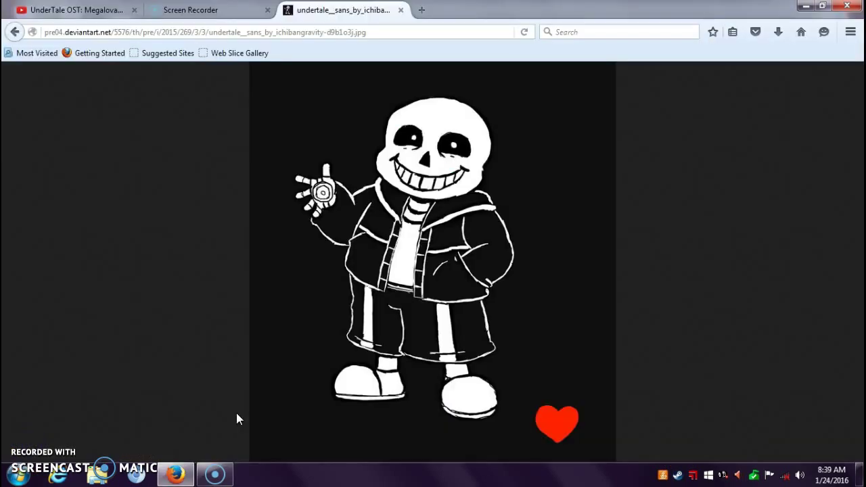
Open Paint with a blank picture and enlarge the canvas to 5356 × 2200 px.
left_click(13, 469)
left_click(49, 149)
left_click(778, 455)
left_click(778, 454)
left_click_drag(519, 198, 854, 198)
left_click_drag(429, 314, 632, 441)
Draw a circle for the head with a red outline and recolour the outline black using Fill.
left_click(527, 39)
left_click(269, 39)
left_click_drag(372, 234, 442, 160)
left_click(855, 454)
left_click_drag(497, 450, 677, 453)
left_click(856, 454)
left_click(856, 454)
left_click_drag(858, 130, 857, 227)
left_click(171, 44)
left_click(486, 38)
left_click(499, 164)
Draw the neck sides and both shoulders below the head circle with the black Pencil.
left_click(155, 44)
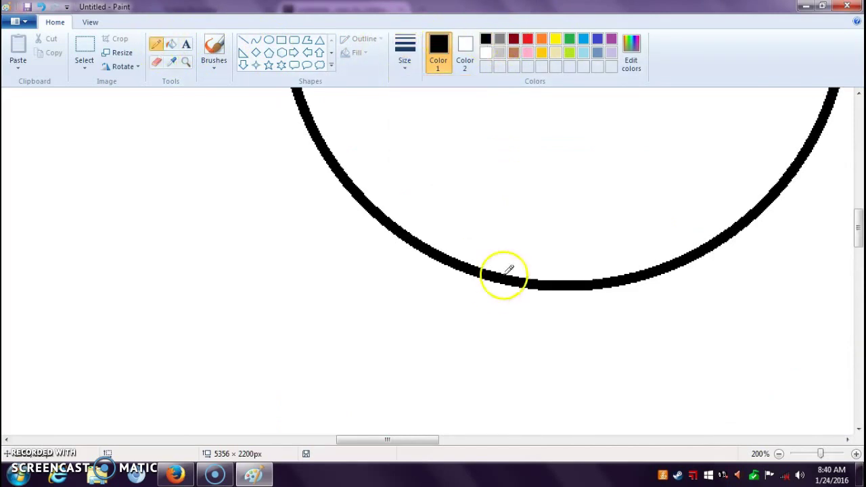
left_click(779, 454)
left_click(778, 453)
left_click(778, 454)
double_click(856, 454)
left_click(856, 454)
left_click_drag(105, 439, 522, 438)
left_click_drag(857, 134, 840, 230)
left_click_drag(487, 439, 405, 448)
left_click_drag(857, 215, 857, 238)
mouse_move(609, 210)
left_mouse_down()
mouse_move(734, 271)
mouse_move(744, 338)
left_mouse_up()
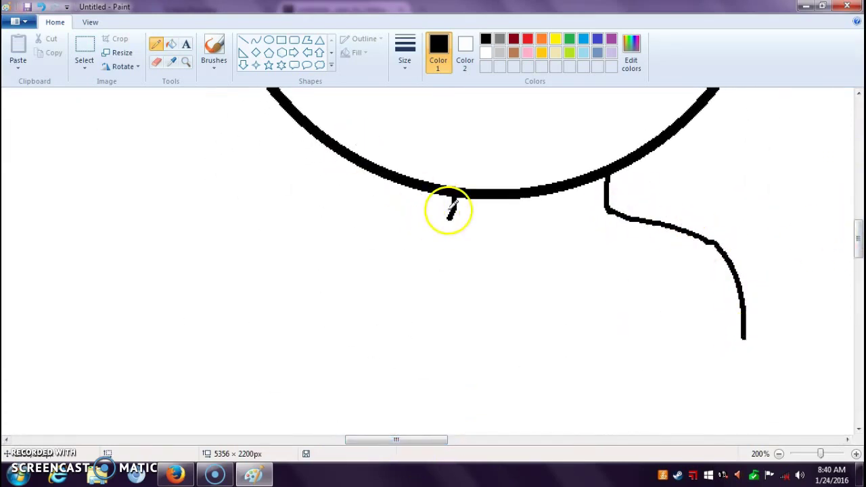
left_click_drag(450, 215, 386, 256)
Undo the stray stroke near the left shoulder and outline the right sleeve of the jacket.
scroll(466, 214, "down", 3)
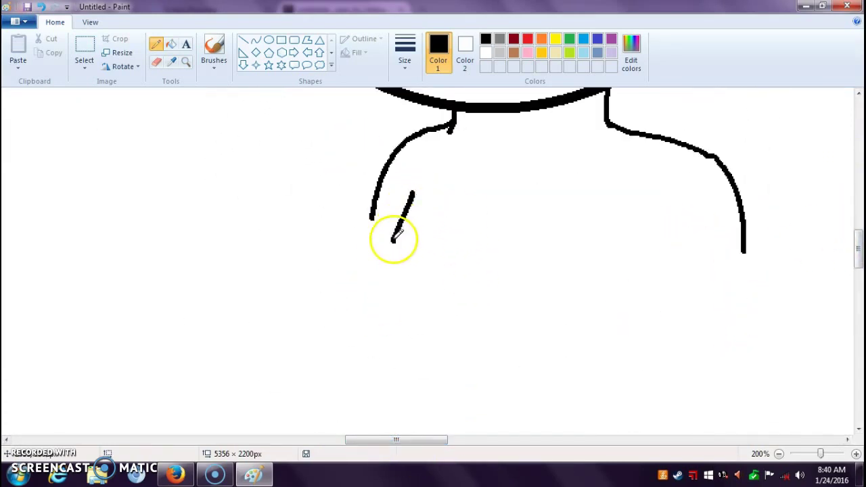
left_click(39, 7)
mouse_move(744, 251)
left_mouse_down()
mouse_move(603, 330)
mouse_move(627, 208)
left_mouse_up()
mouse_move(371, 214)
left_mouse_down()
mouse_move(391, 372)
mouse_move(435, 194)
left_mouse_up()
mouse_move(450, 128)
left_mouse_down()
mouse_move(475, 232)
mouse_move(617, 129)
left_mouse_up()
left_click_drag(523, 205, 492, 417)
left_click(40, 6)
left_click(40, 6)
left_click(40, 7)
left_click(41, 6)
left_click(40, 7)
Draw the pointed collar and both edges of the jacket's front opening.
mouse_move(449, 130)
left_mouse_down()
mouse_move(475, 190)
mouse_move(609, 127)
left_mouse_up()
left_click_drag(499, 170, 480, 432)
left_click_drag(464, 164, 431, 392)
Draw the lower hem of the right jacket panel and the pocket opening beside the sleeve.
scroll(555, 195, "down", 5)
mouse_move(687, 251)
left_mouse_down()
mouse_move(644, 302)
mouse_move(479, 276)
left_mouse_up()
mouse_move(602, 164)
left_mouse_down()
mouse_move(557, 180)
mouse_move(611, 271)
left_mouse_up()
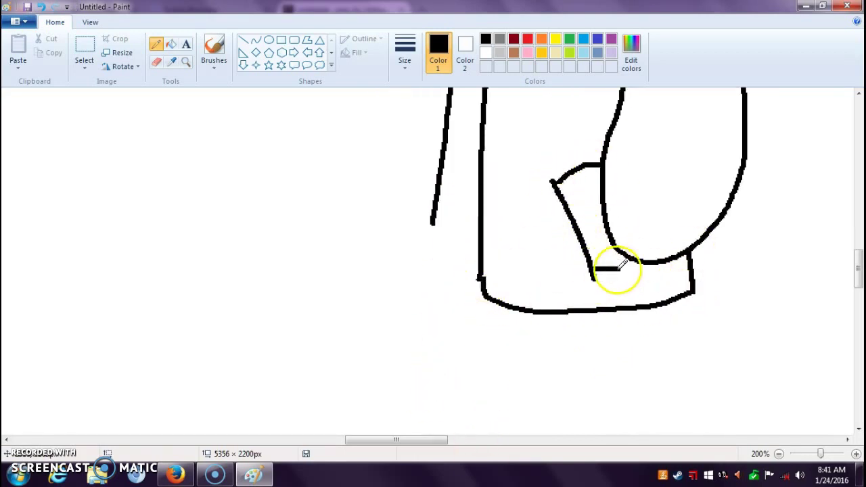
Outline the raised left sleeve and the left jacket panel, closing the shirt's lower edge.
scroll(444, 249, "up", 5)
mouse_move(370, 216)
left_mouse_down()
mouse_move(298, 269)
mouse_move(408, 295)
left_mouse_up()
scroll(413, 248, "down", 5)
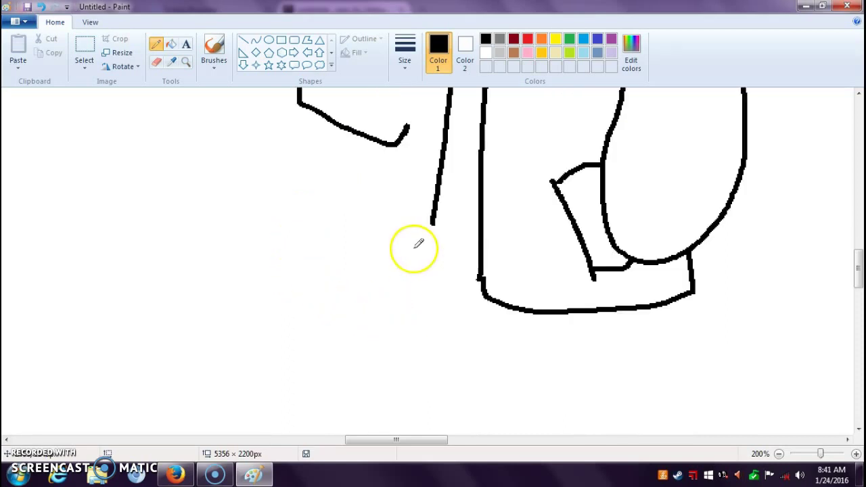
mouse_move(364, 137)
left_mouse_down()
mouse_move(356, 214)
mouse_move(420, 297)
mouse_move(432, 219)
left_mouse_up()
left_click_drag(431, 271, 480, 282)
scroll(446, 223, "up", 8)
scroll(411, 145, "down", 3)
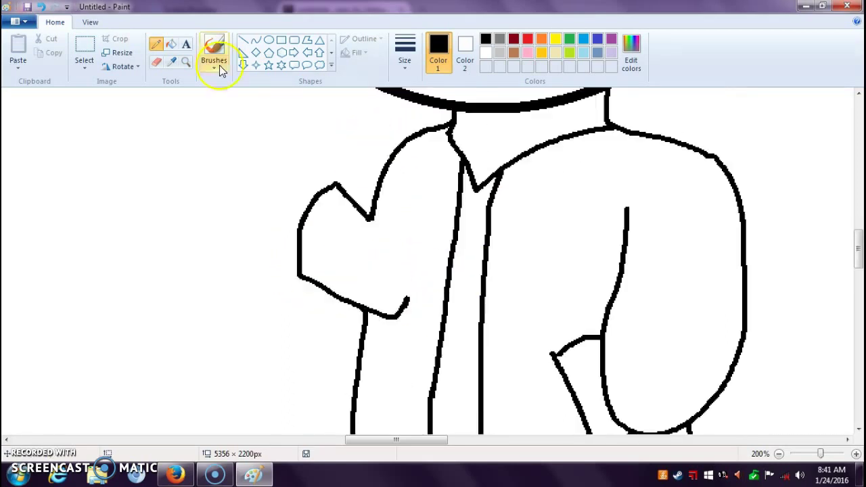
Erase the pointed tip of the collar and draw a shallow curved neckline across the opening.
left_click(157, 63)
left_click_drag(469, 163, 471, 179)
left_click_drag(450, 141, 535, 148)
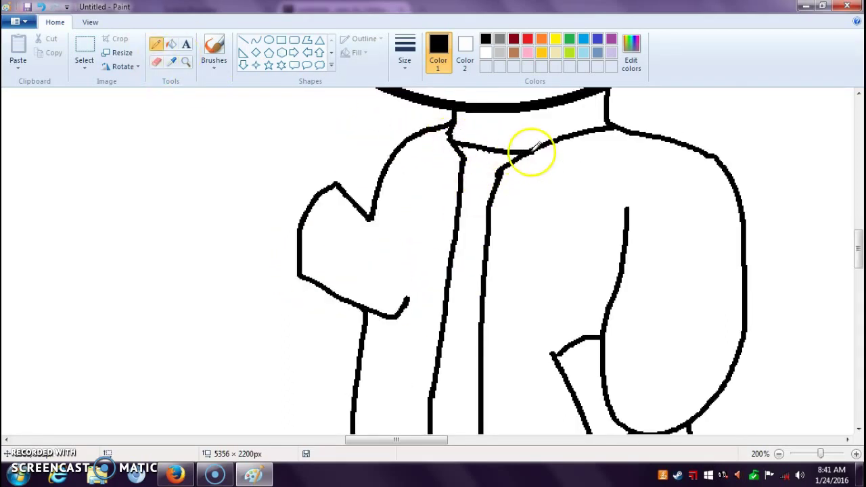
Erase the left sleeve and redraw it in black with a rounder upper edge and a curved cuff.
left_click(160, 65)
left_click_drag(301, 234, 358, 185)
left_click_drag(368, 307, 299, 243)
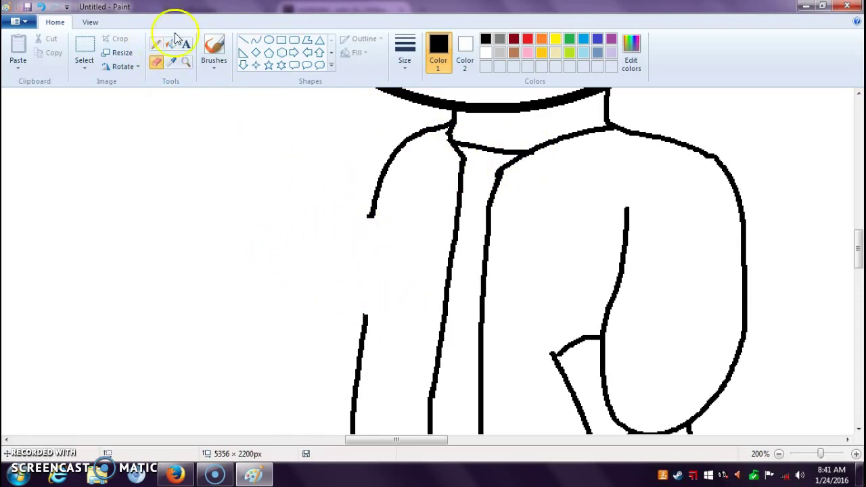
left_click(156, 44)
left_click_drag(373, 206, 326, 164)
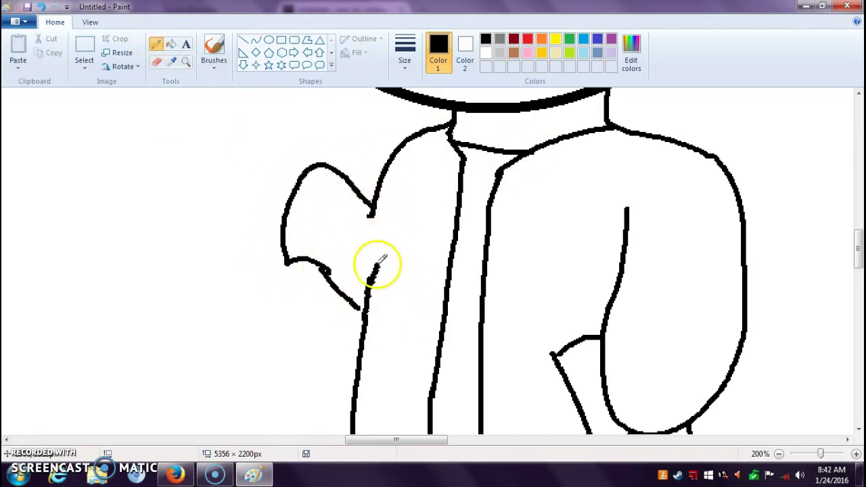
Outline both legs of the shorts below the jacket and a small hand at the left cuff.
scroll(586, 209, "down", 5)
mouse_move(680, 213)
left_mouse_down()
mouse_move(698, 328)
mouse_move(693, 401)
mouse_move(543, 385)
mouse_move(527, 263)
mouse_move(489, 288)
left_mouse_up()
mouse_move(401, 215)
left_mouse_down()
mouse_move(403, 361)
mouse_move(540, 379)
left_mouse_up()
scroll(488, 214, "up", 3)
scroll(490, 215, "down", 4)
Mix a dark grey with luminosity 34 and fill the shorts with it.
left_click(172, 45)
left_click(636, 54)
left_click_drag(567, 263, 567, 251)
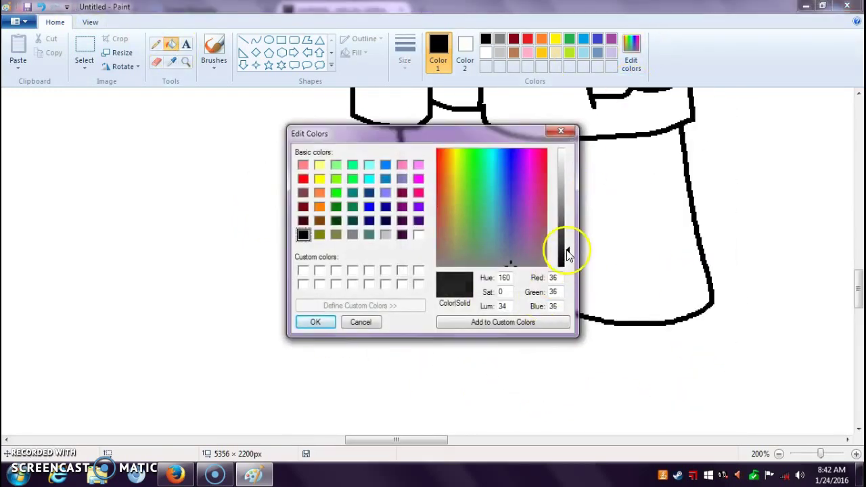
left_click(315, 322)
left_click(440, 243)
Draw two white lines down the right leg of the shorts and fill the stripe between them white.
left_click(156, 44)
left_click(487, 53)
left_click_drag(623, 138, 646, 289)
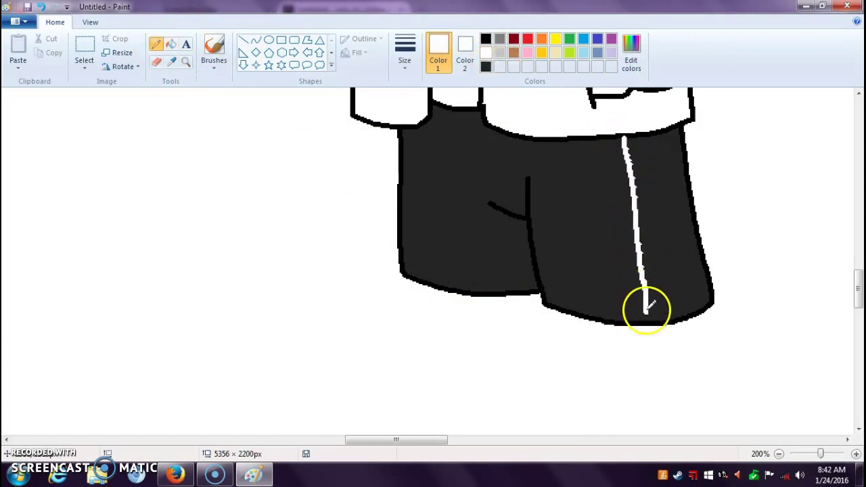
left_click_drag(656, 137, 677, 310)
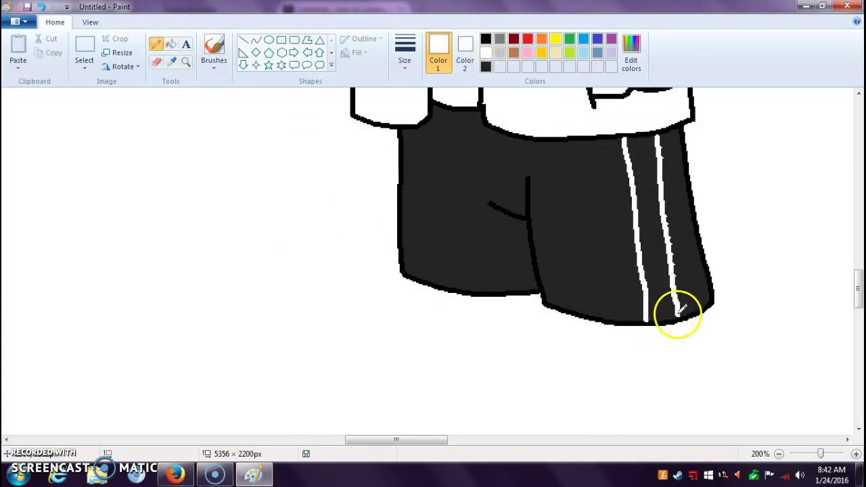
left_click(169, 45)
left_click(640, 156)
Draw a white line down the left leg of the shorts and fill its outer strip white.
key("p")
left_click_drag(411, 132, 417, 277)
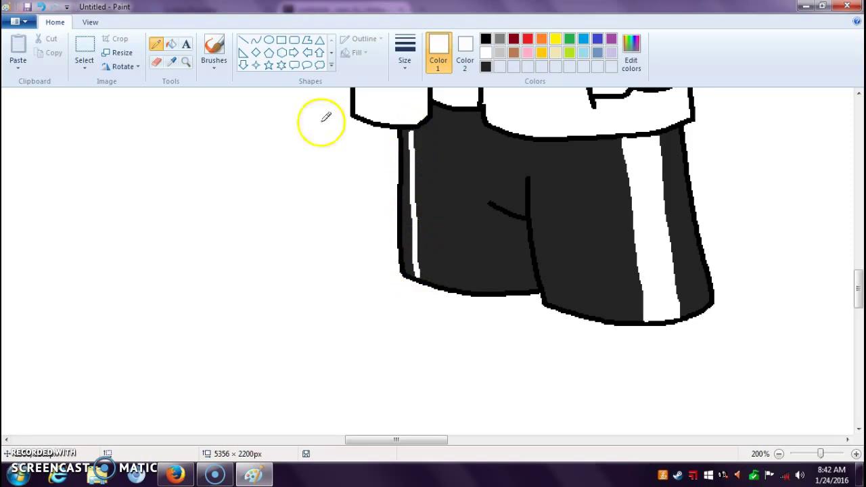
left_click(171, 45)
left_click(408, 195)
left_click(41, 6)
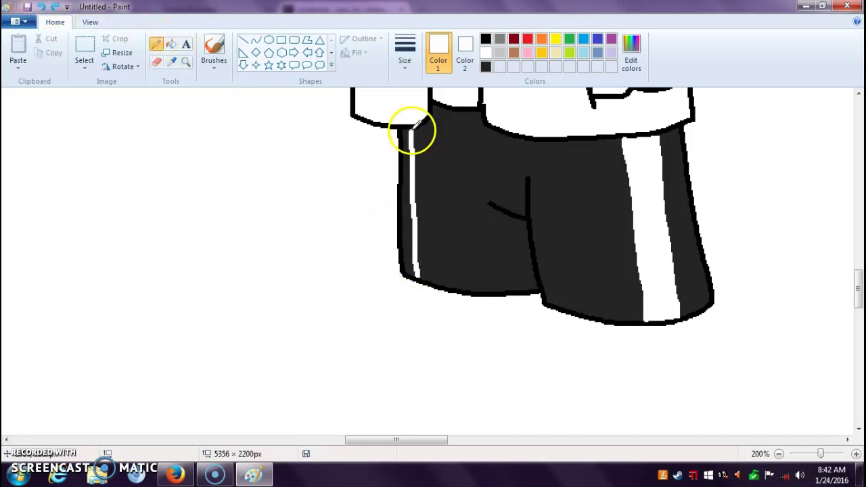
left_click(171, 44)
left_click(407, 159)
Mix a darker shade of the shorts' grey and refill the shorts with it.
left_click(486, 67)
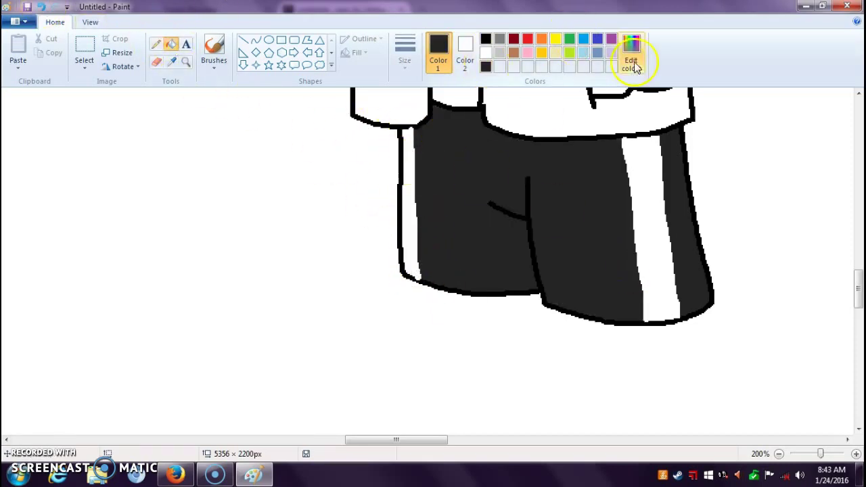
left_click(633, 62)
key("Return")
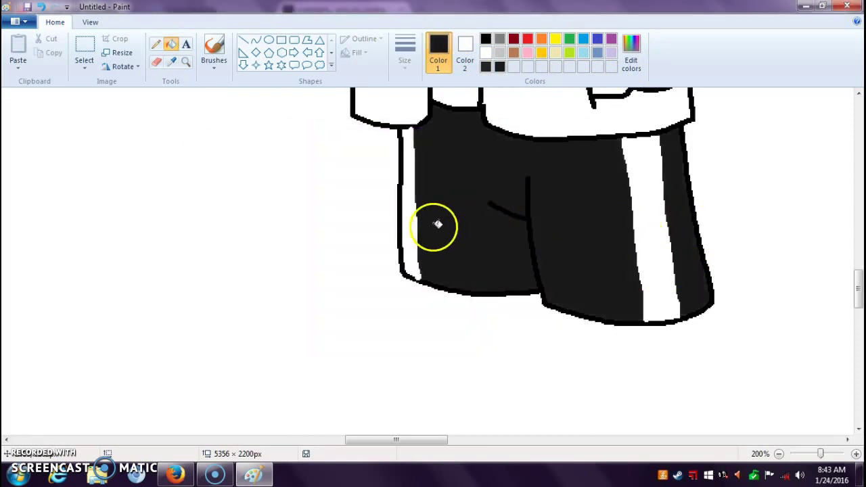
scroll(512, 167, "up", 5)
scroll(516, 166, "down", 5)
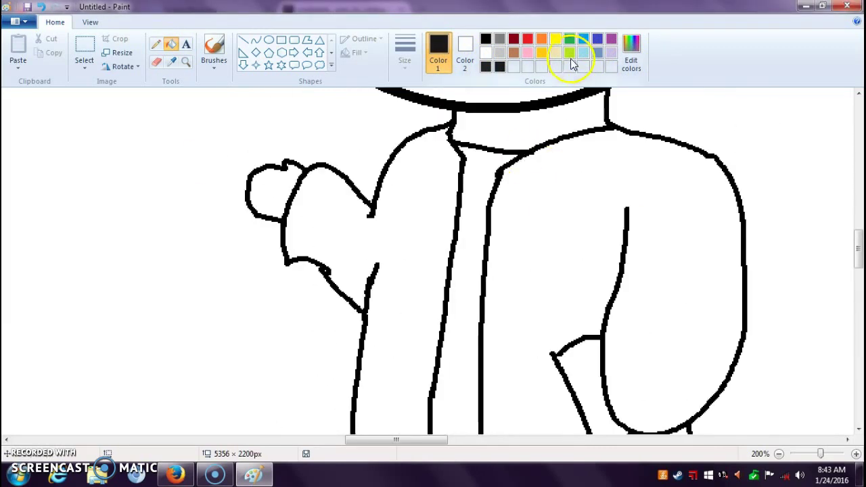
Switch to Firefox, resume the Megalovania video and open google.com in a new tab.
left_click(630, 51)
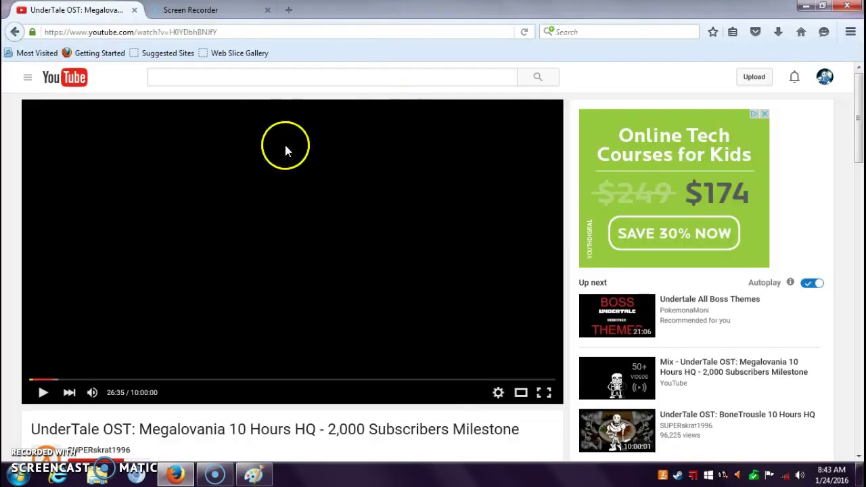
left_click(285, 149)
left_click(288, 9)
type("google.com")
key("Return")
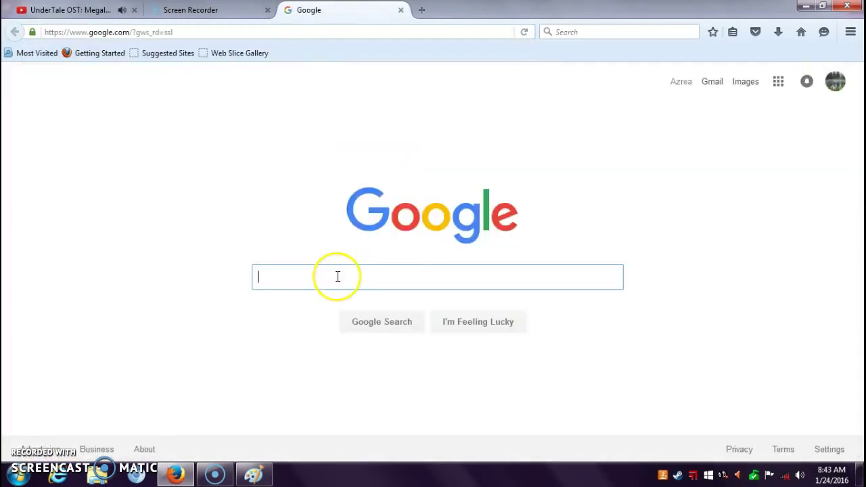
Search Google Images for "sans undertale sprite" and open the small coloured Sans sprite at full size.
type("sa")
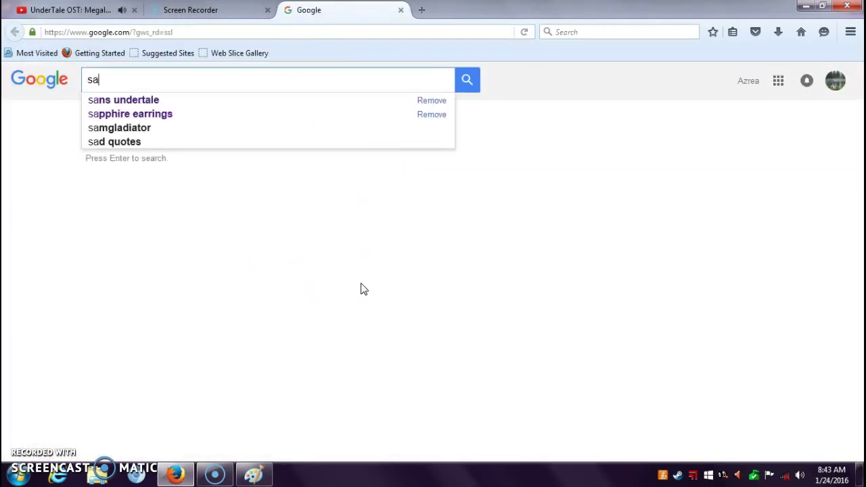
left_click(115, 100)
left_click(131, 118)
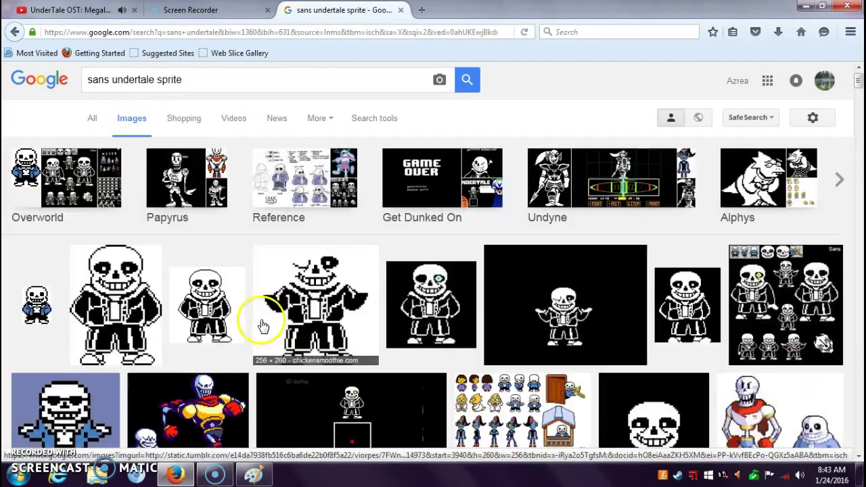
left_click(37, 304)
left_click(649, 248)
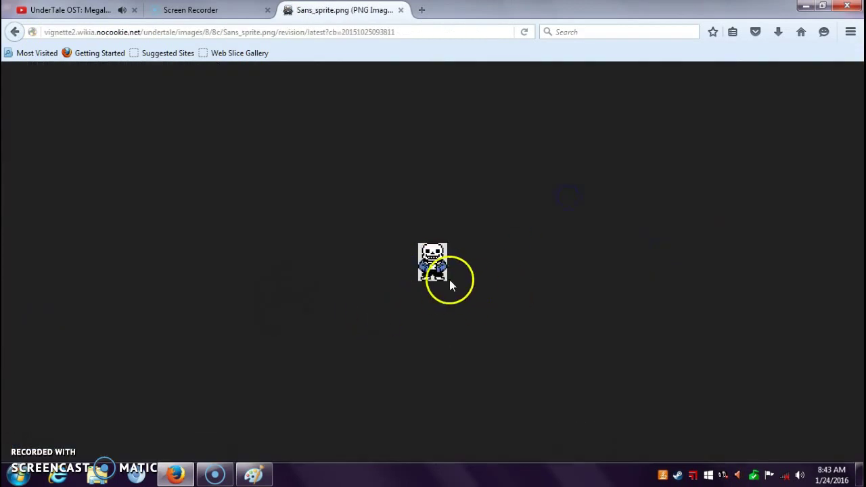
Switch back to Paint and fill the jacket panels and sleeves with a medium custom blue.
left_click(253, 475)
left_click(526, 89)
left_click(402, 253)
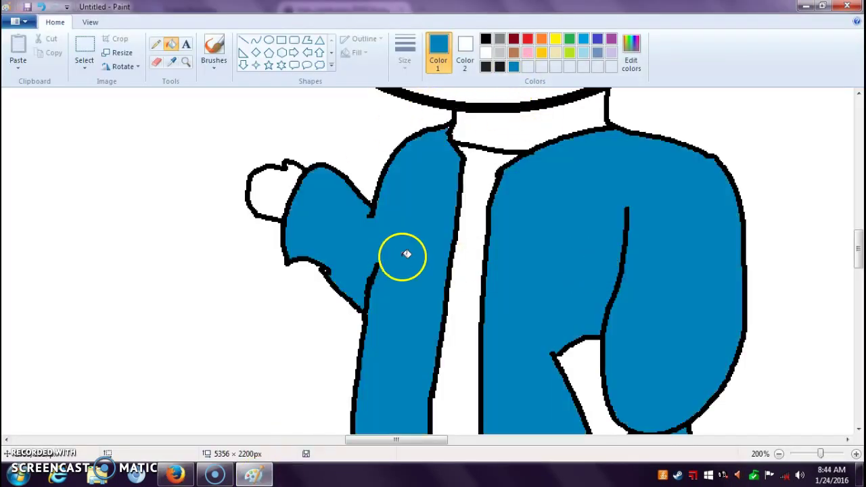
scroll(422, 254, "up", 3)
left_click(407, 267)
Erase the lower edge of the left sleeve, redraw it in black and refill the gap with the jacket blue.
left_click_drag(308, 347, 336, 373)
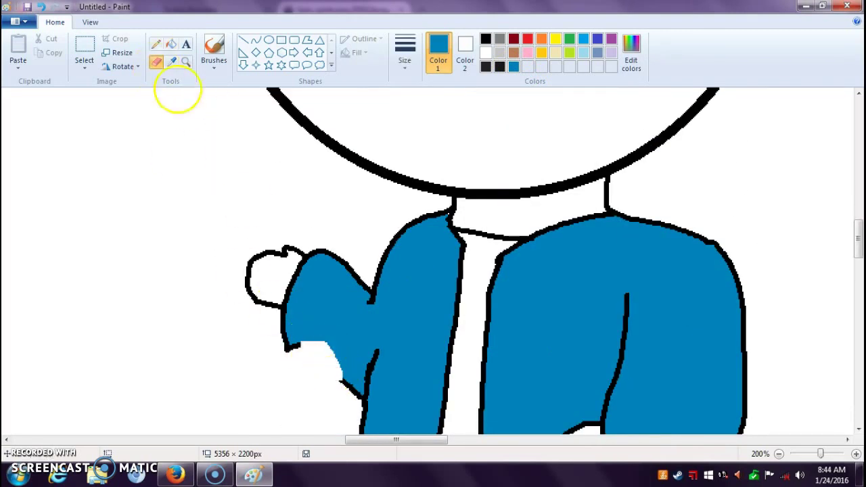
left_click(157, 44)
left_click(486, 39)
left_click_drag(295, 347, 361, 397)
left_click(172, 44)
left_click(514, 66)
left_click(329, 351)
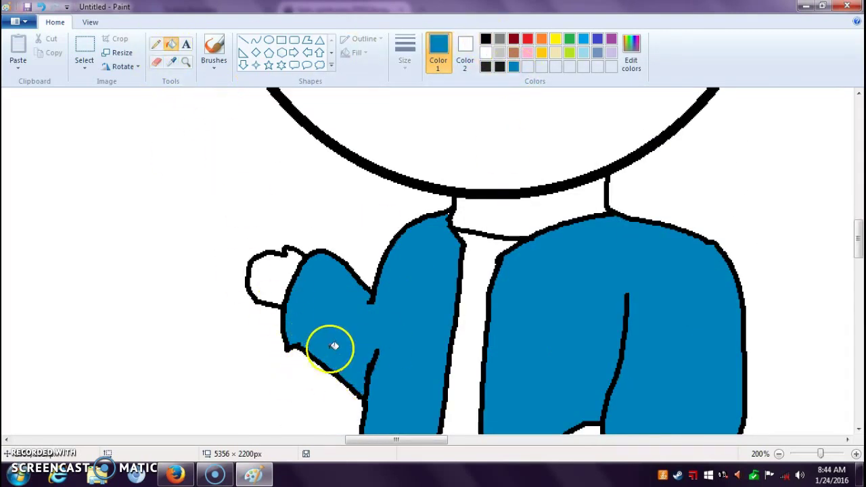
Draw the right leg bones and shoe in black below the shorts.
scroll(502, 265, "down", 9)
left_click(570, 147)
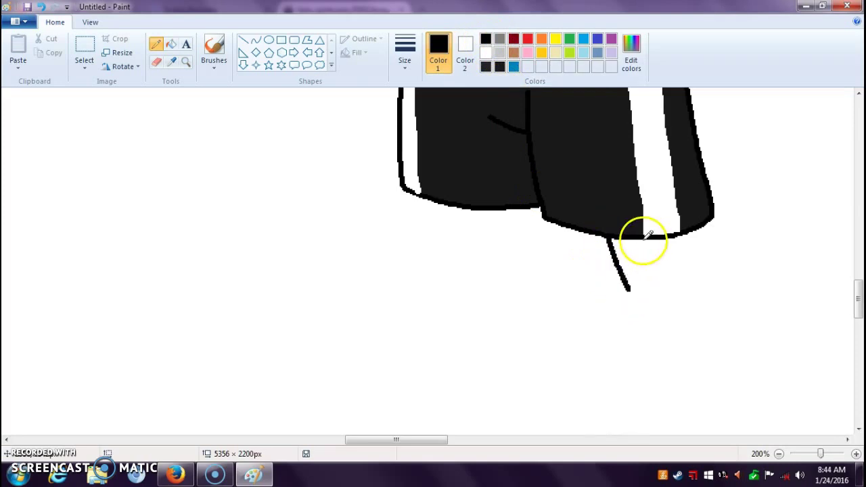
left_click_drag(696, 233, 693, 312)
mouse_move(634, 302)
left_mouse_down()
mouse_move(616, 359)
mouse_move(712, 361)
left_mouse_up()
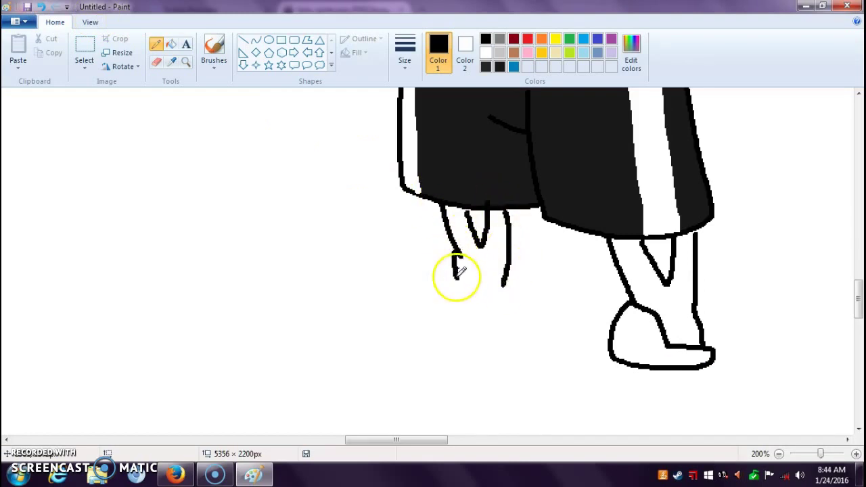
Undo the last left leg strokes and redraw the left leg with its shoe.
key("ctrl+z")
key("ctrl+z")
key("ctrl+z")
mouse_move(441, 205)
left_mouse_down()
mouse_move(444, 298)
mouse_move(468, 274)
mouse_move(480, 210)
left_mouse_up()
left_click_drag(501, 211, 492, 291)
mouse_move(401, 308)
left_mouse_down()
mouse_move(427, 349)
mouse_move(496, 339)
left_mouse_up()
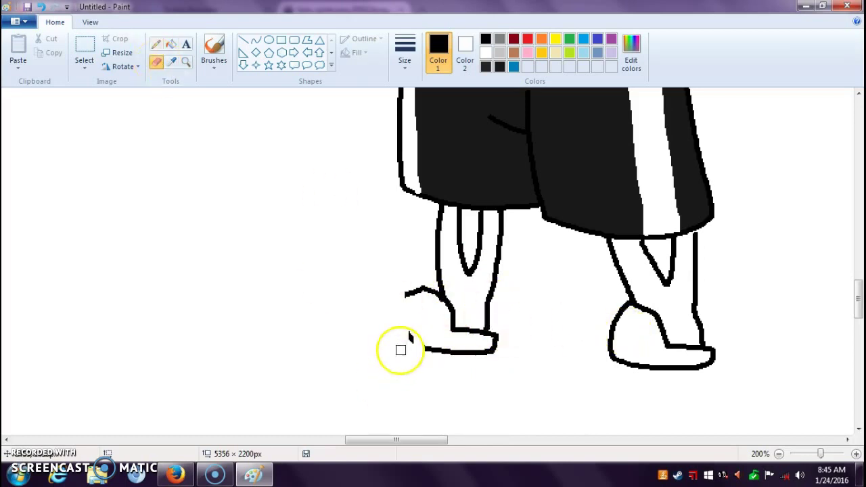
Erase the front of the left shoe and redraw its rounded toe in black.
left_click(155, 44)
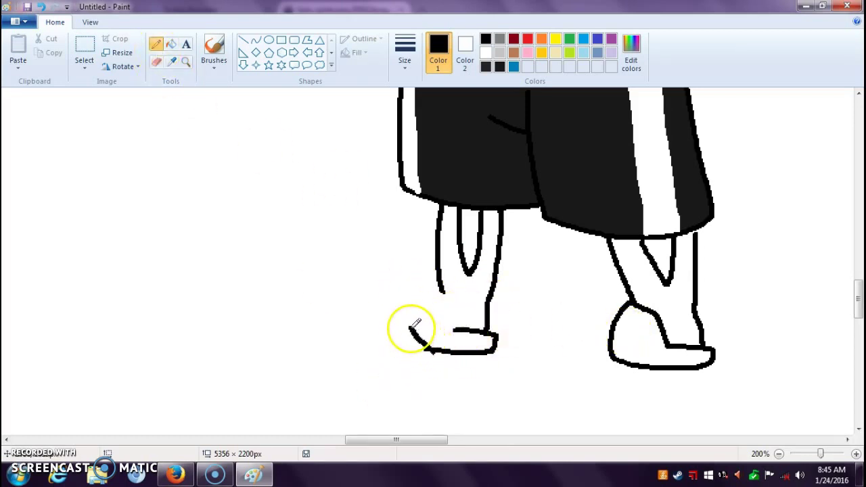
left_click(156, 61)
left_click_drag(452, 328, 435, 293)
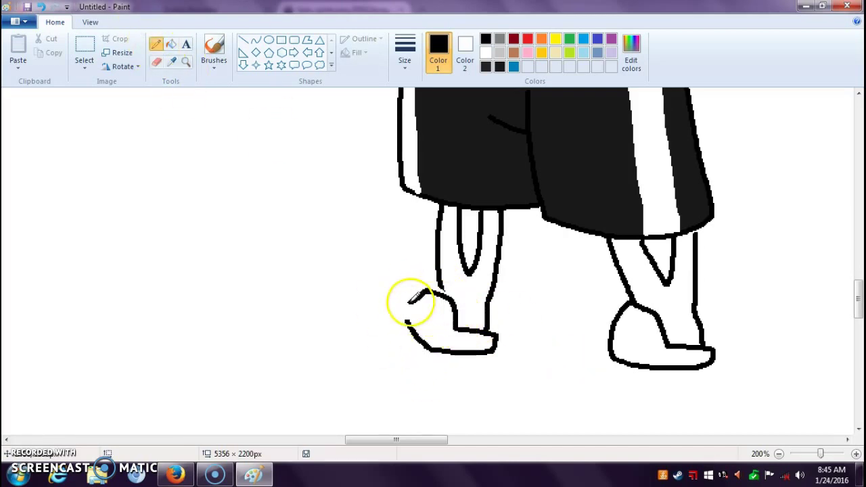
Erase the neck lines above the collar and remove the head circle by filling its outline white.
scroll(511, 271, "up", 10)
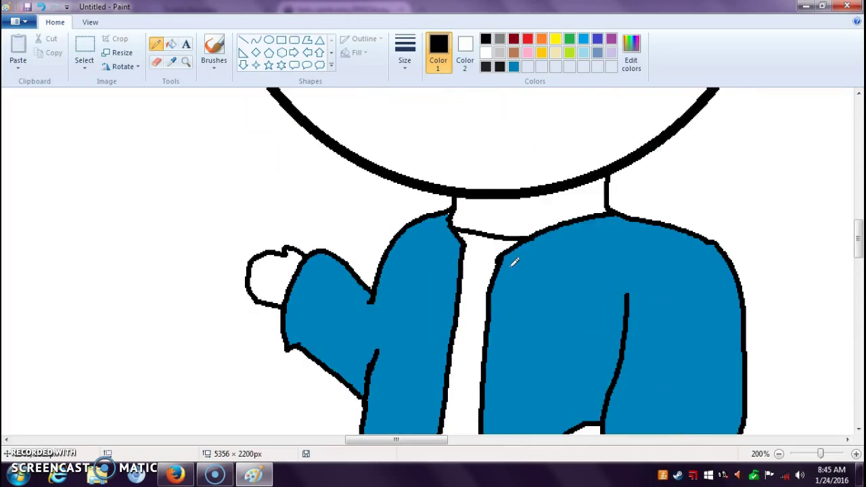
left_click(779, 454)
left_click(779, 454)
left_click(778, 454)
left_click(856, 454)
left_click(856, 454)
left_click(856, 454)
left_click_drag(107, 439, 487, 443)
left_click_drag(857, 119, 858, 205)
left_click_drag(455, 440, 407, 441)
left_click_drag(859, 205, 856, 234)
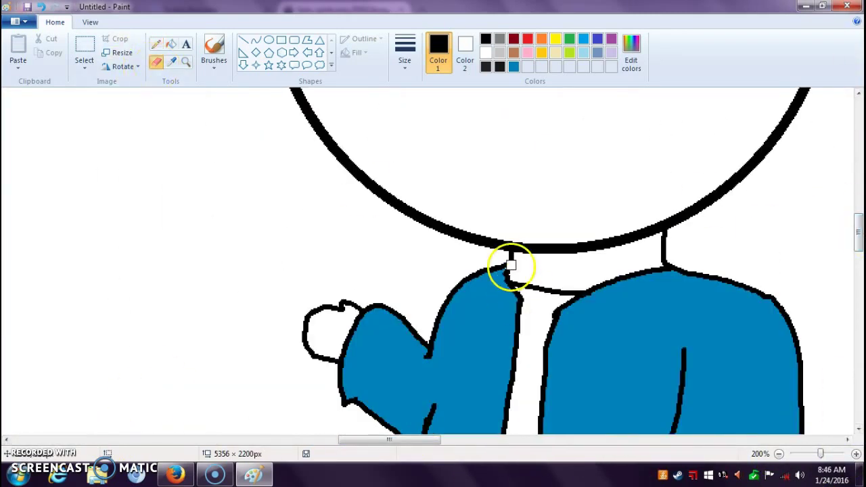
left_click(171, 44)
left_click(485, 53)
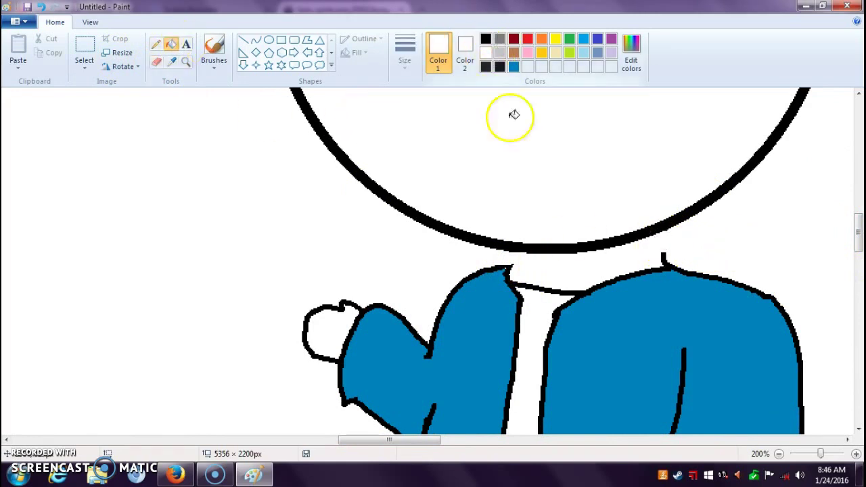
left_click(458, 233)
Draw a black head circle above the jacket collar.
left_click(268, 40)
left_click(779, 454)
left_click(778, 454)
left_click_drag(860, 318, 860, 274)
left_click_drag(612, 443, 471, 441)
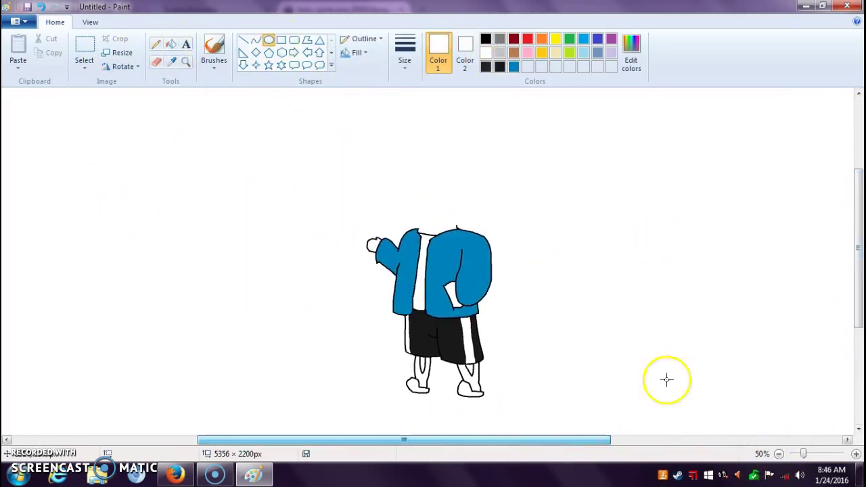
left_click_drag(858, 291, 859, 267)
left_click_drag(409, 255, 459, 198)
left_click(485, 39)
mouse_move(420, 273)
left_mouse_down()
mouse_move(476, 205)
mouse_move(515, 175)
left_mouse_up()
left_click_drag(467, 236, 434, 239)
left_click_drag(483, 177, 469, 192)
Change the head circle's outline thickness and fine-tune its size and position just above the collar.
left_click_drag(437, 229, 448, 223)
left_click_drag(480, 186, 484, 182)
left_click_drag(458, 220, 453, 224)
left_click(405, 54)
left_click(434, 138)
left_click_drag(480, 185, 485, 179)
left_click_drag(451, 219, 447, 223)
Draw short black neck lines joining the head circle to both sides of the jacket collar.
left_click(856, 456)
left_click(856, 453)
left_click(856, 453)
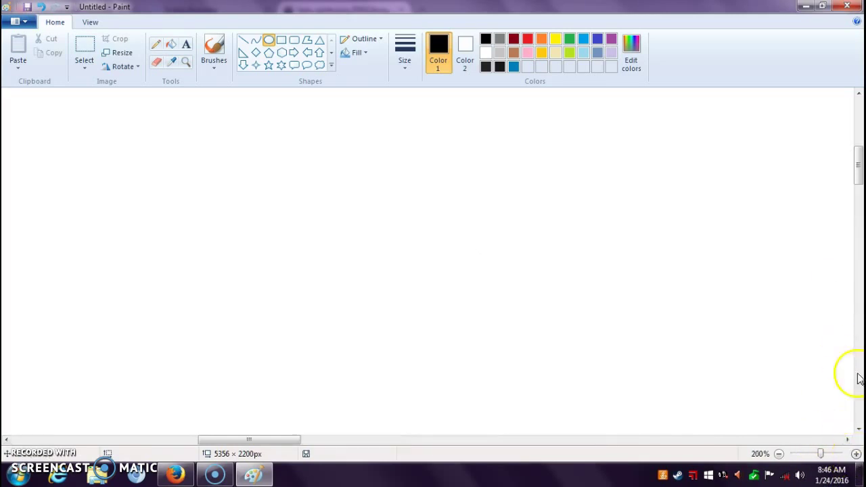
left_click_drag(210, 441, 358, 441)
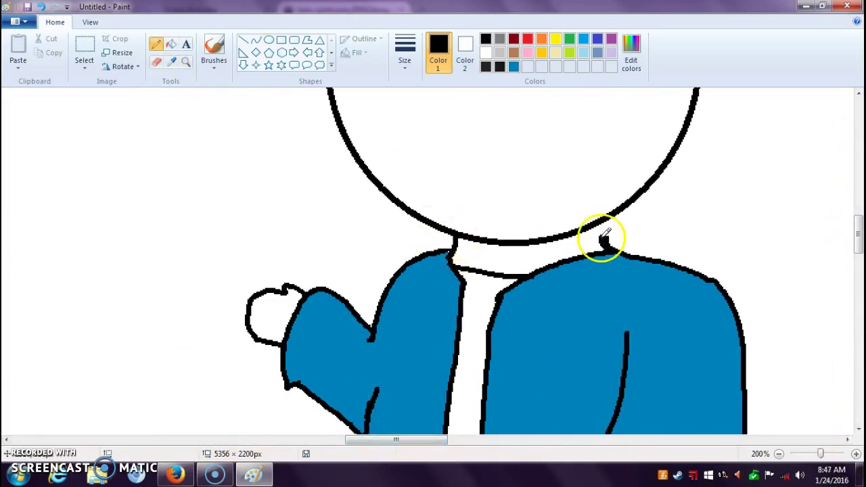
scroll(608, 257, "down", 3)
Draw a black circle for the right eye socket and a curved pencil line for the closed left eye.
scroll(677, 286, "up", 6)
left_click(269, 40)
left_click_drag(528, 242, 647, 127)
left_click(215, 58)
left_click(156, 44)
left_click_drag(478, 195, 467, 198)
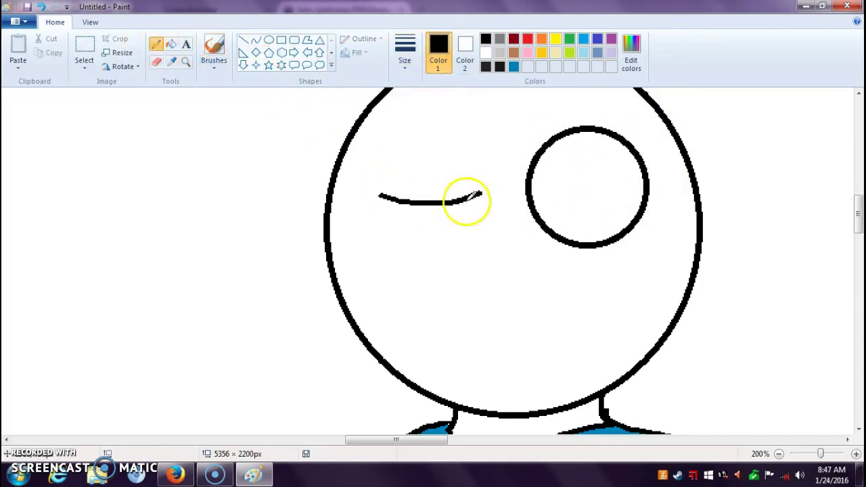
Fill the right eye socket black and draw the left eyebrow and a solid black heart-shaped nose.
left_click(170, 44)
left_click(597, 177)
left_click_drag(495, 251, 485, 273)
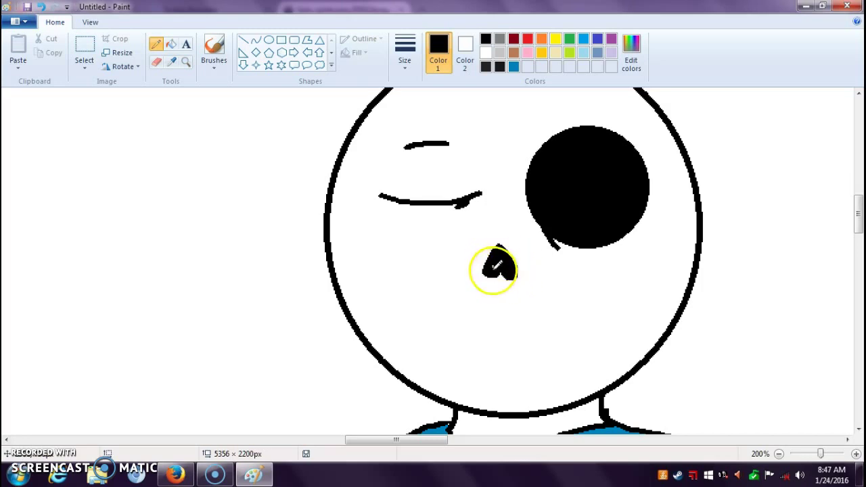
Add a white oval pupil on the outer side of the black eye socket.
left_click(269, 40)
left_click_drag(575, 210, 600, 160)
left_click_drag(587, 186, 620, 188)
left_click(171, 46)
left_click(621, 189)
Draw a wide curved black grin below the nose and divide it into teeth.
left_click(156, 44)
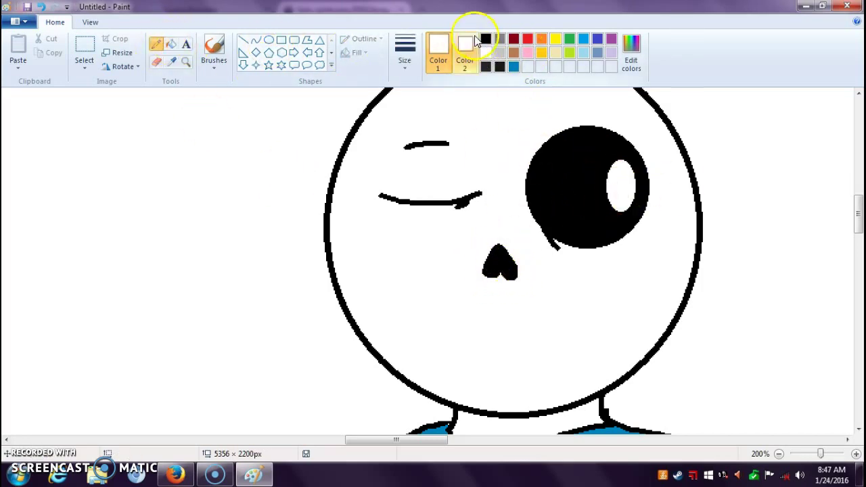
left_click(486, 39)
left_click_drag(434, 313, 551, 319)
left_click_drag(572, 353, 430, 337)
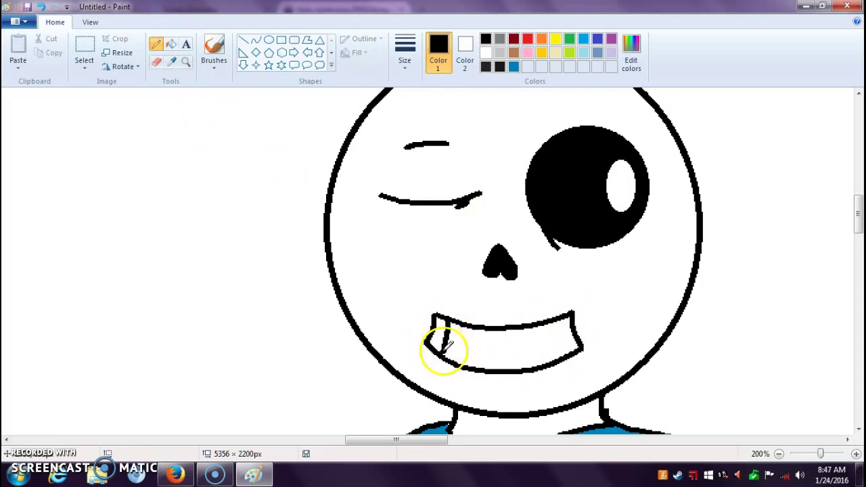
Reduce the canvas width to 3016 px by trimming the empty area on the right.
left_click(779, 454)
left_click(778, 454)
left_click(779, 453)
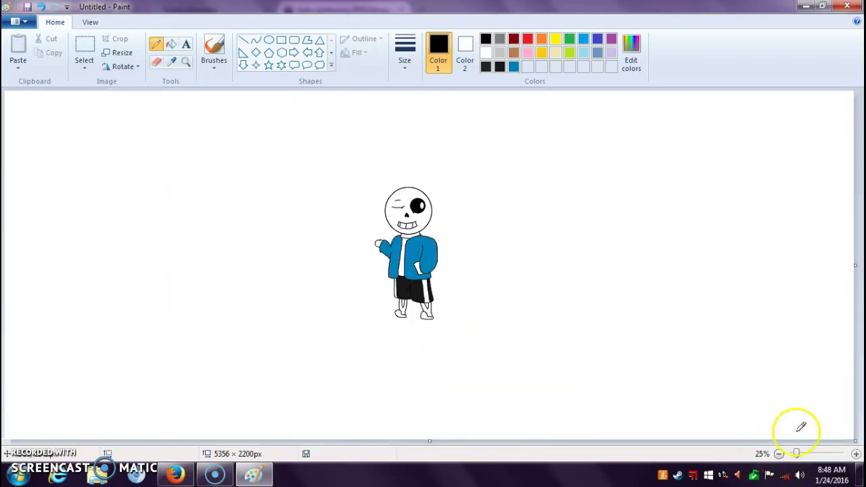
left_click(779, 454)
left_click_drag(434, 179, 245, 178)
Choose the rectangle shape and mix a custom dark brown as the drawing colour.
left_click(856, 453)
left_click(856, 454)
left_click(281, 39)
left_click(513, 53)
left_click(623, 66)
left_click(562, 242)
left_click(315, 322)
mouse_move(295, 341)
left_mouse_down()
mouse_move(454, 154)
mouse_move(617, 65)
left_mouse_up()
left_click_drag(514, 157, 509, 190)
left_click(296, 42)
key("ctrl+z")
Draw a large rounded rectangle with a thick dark brown outline to the left of Sans as the house wall.
left_click(406, 53)
left_click(437, 164)
mouse_move(341, 357)
left_mouse_down()
mouse_move(613, 97)
mouse_move(673, 59)
left_mouse_up()
left_click_drag(509, 219, 456, 230)
left_click_drag(858, 212, 857, 180)
left_click_drag(620, 290, 645, 290)
left_click_drag(535, 322, 519, 309)
left_click_drag(450, 130, 450, 120)
left_click(648, 193)
Mix a darker custom brown and fill the house wall with it.
left_click(171, 41)
left_click(631, 53)
left_click(564, 249)
left_click(316, 322)
left_click(344, 324)
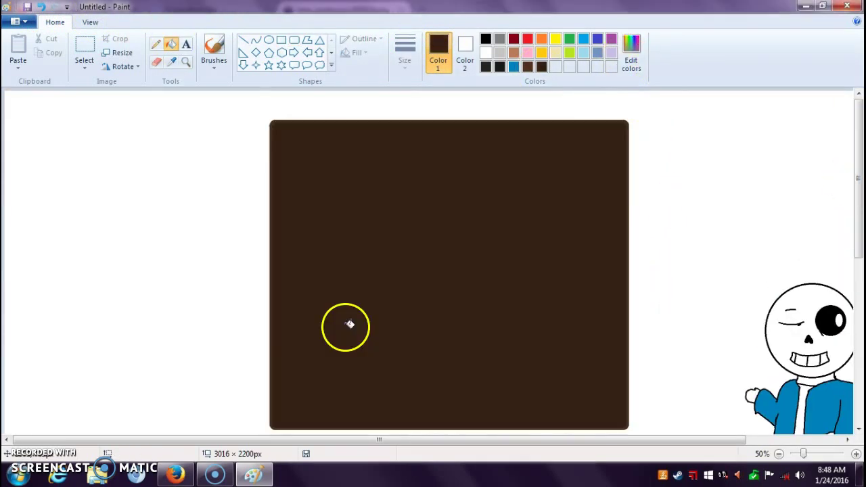
Draw two black rounded rectangles as windows on the brown house wall.
left_click(294, 40)
left_click(485, 39)
left_click_drag(339, 235, 427, 152)
left_click_drag(388, 205, 353, 211)
left_click(468, 205)
mouse_move(503, 296)
left_mouse_down()
mouse_move(545, 229)
mouse_move(602, 201)
left_mouse_up()
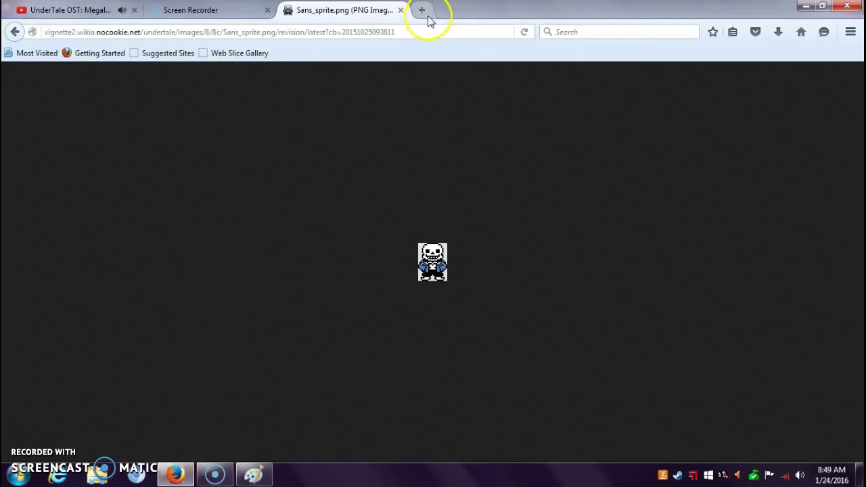
Switch to the browser, search Google Images for "sans house" and open the picture of the snowy house.
left_click(15, 32)
scroll(307, 88, "up", 3)
triple_click(241, 83)
key("BackSpace")
type("sans house")
key("Return")
left_click(241, 203)
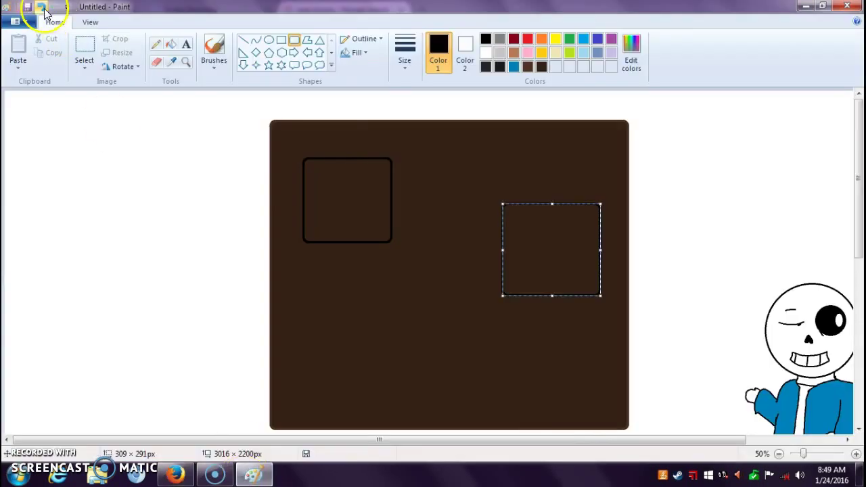
Return to Paint, undo the two window rectangles and draw a wide black triangular roof across the wall's upper part.
left_click(43, 7)
left_click(43, 7)
mouse_move(263, 179)
left_mouse_down()
mouse_move(683, 80)
mouse_move(798, 7)
left_mouse_up()
left_click_drag(634, 161, 540, 151)
left_click(737, 132)
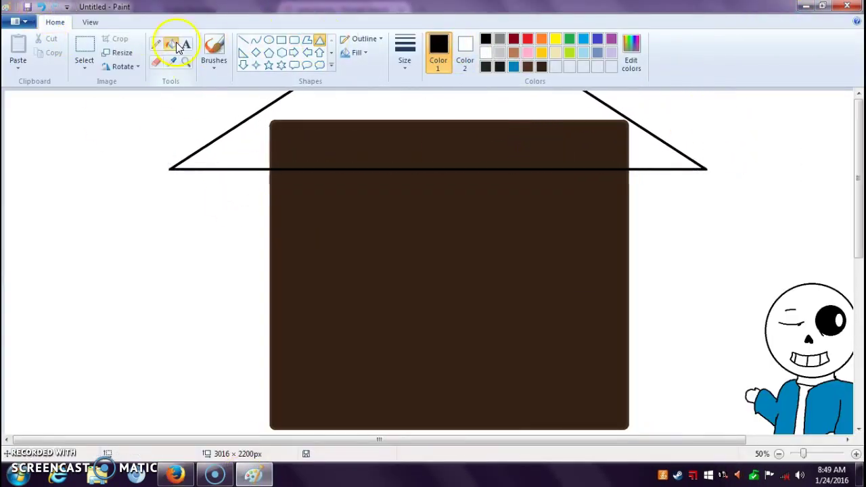
Fill the roof sections above and over the wall with near-black.
left_click(170, 44)
left_click(470, 111)
left_click(470, 132)
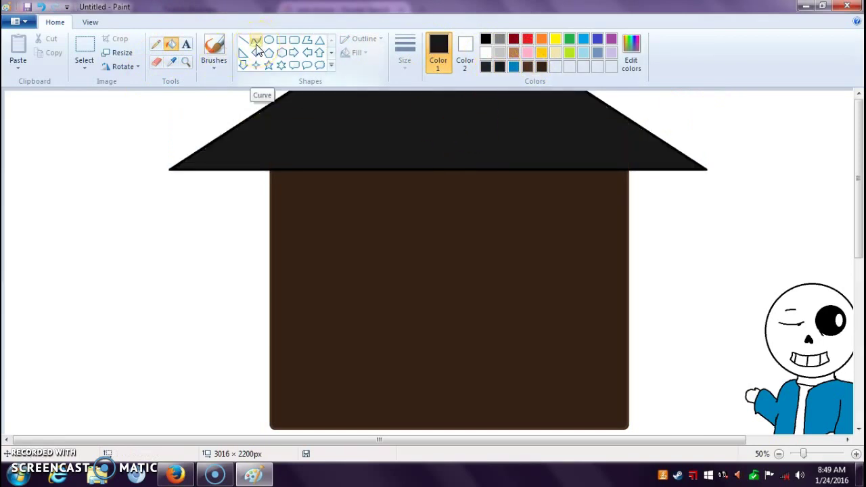
Draw straight black lines on the roof for its upper section and for the edges running to both eave corners.
left_click(243, 39)
mouse_move(288, 91)
left_mouse_down()
mouse_move(314, 119)
mouse_move(562, 117)
left_mouse_up()
left_click_drag(313, 118, 170, 169)
left_click_drag(562, 117, 701, 169)
Try a white fill on the roof's upper section, undo it, and brush a wavy white snow edge there.
left_click(171, 44)
left_click(486, 52)
left_click(526, 107)
left_click(42, 6)
left_click(214, 54)
left_click(405, 50)
left_click(448, 163)
mouse_move(290, 93)
left_mouse_down()
mouse_move(301, 107)
mouse_move(545, 118)
left_mouse_up()
Close the snow outline with a black line along the roof's top, fill it white and touch up its edges.
left_click(486, 39)
left_click(243, 39)
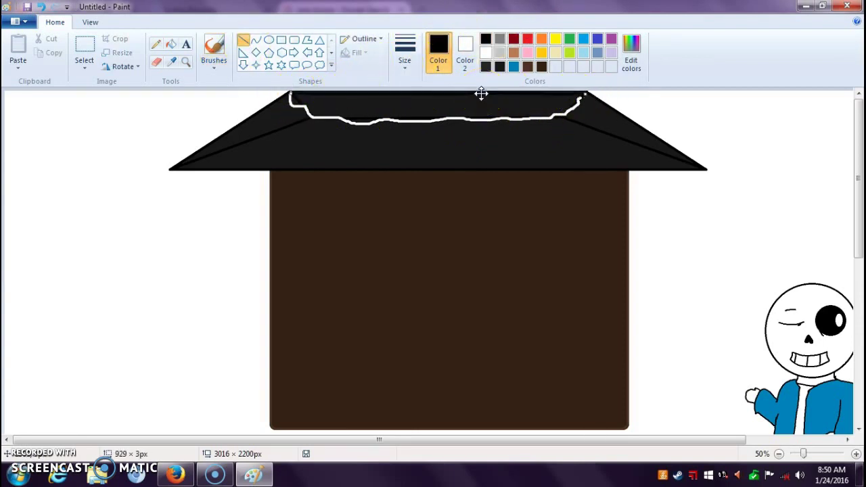
left_click(485, 52)
left_click(483, 100)
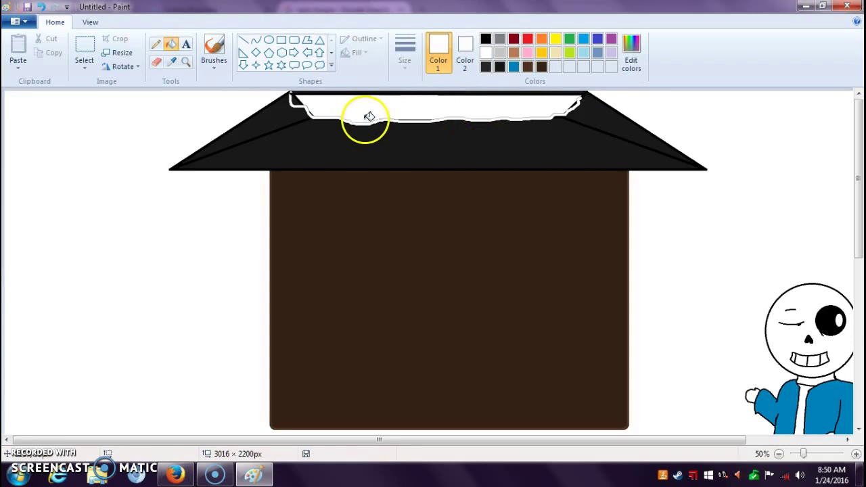
left_click(213, 54)
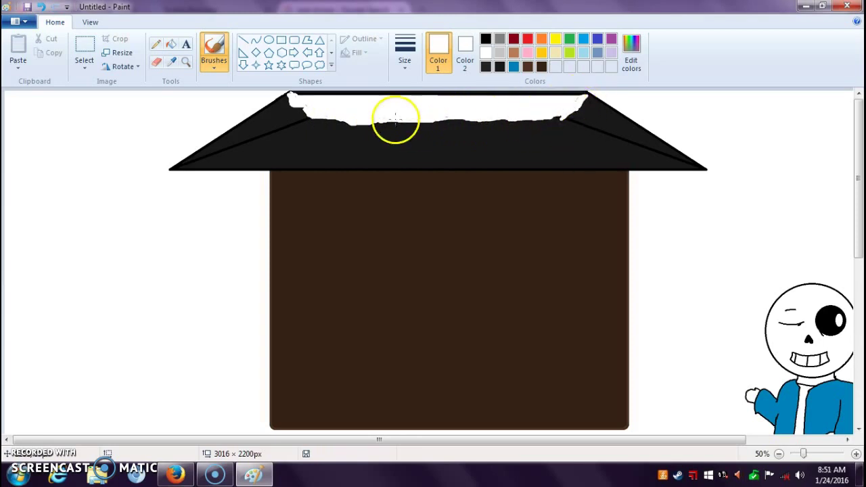
Draw a black rounded-rectangle window on the left part of the house wall.
left_click(294, 40)
left_click(485, 39)
left_click_drag(307, 302, 381, 222)
left_click_drag(343, 262, 331, 280)
left_click(408, 280)
Draw a black rounded-rectangle door at the bottom centre of the house wall.
mouse_move(430, 428)
left_mouse_down()
mouse_move(477, 340)
mouse_move(540, 309)
left_mouse_up()
left_click_drag(496, 365, 462, 366)
left_click_drag(451, 309, 451, 334)
Check the house reference picture in the browser and draw a vertical black porch post on each side of the door.
left_click(175, 474)
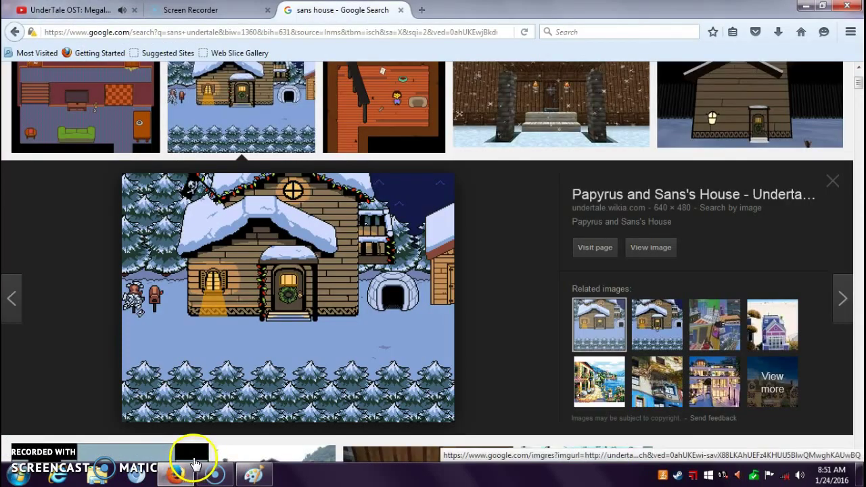
left_click(253, 475)
left_click(244, 40)
left_click_drag(375, 428, 377, 317)
left_click_drag(497, 425, 500, 318)
Draw a black triangle as the porch roof resting on the two posts.
left_click(321, 43)
mouse_move(369, 317)
left_mouse_down()
mouse_move(510, 290)
mouse_move(530, 273)
left_mouse_up()
left_click_drag(479, 308, 462, 306)
Fill the porch roof white and brush uneven white snow over its edges.
left_click(171, 44)
left_click(486, 52)
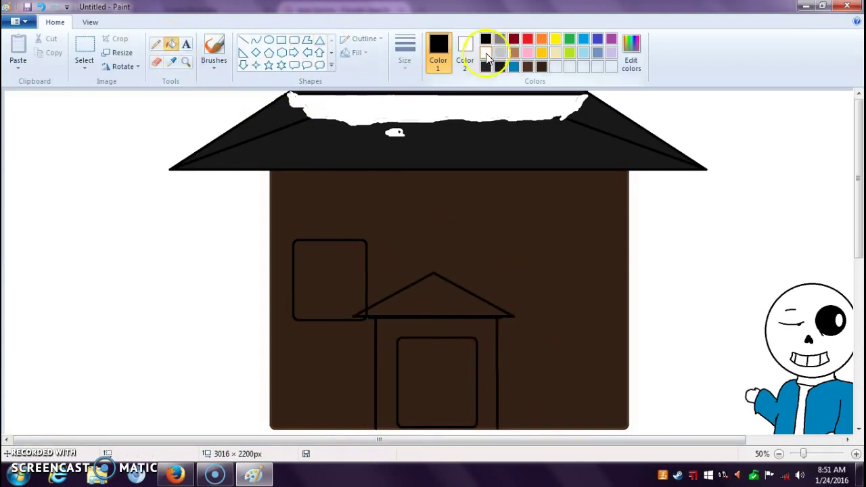
left_click(433, 301)
left_click(214, 50)
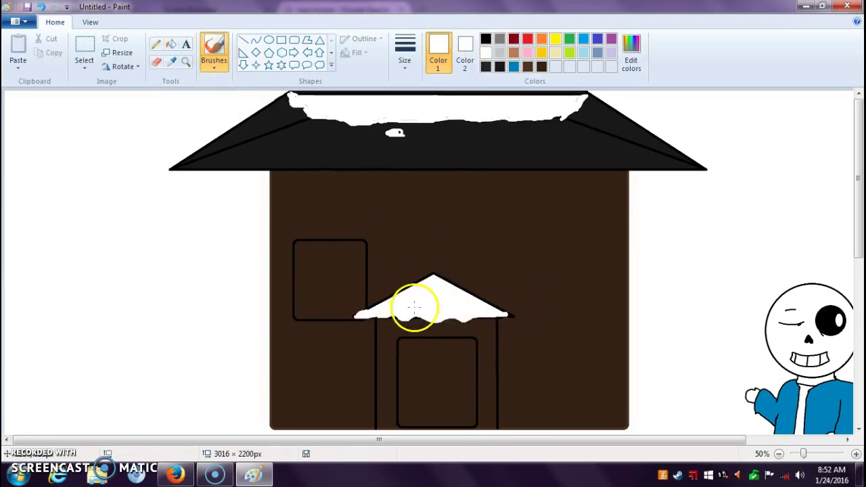
mouse_move(445, 288)
left_mouse_down()
mouse_move(476, 296)
mouse_move(456, 305)
left_mouse_up()
left_click(498, 342)
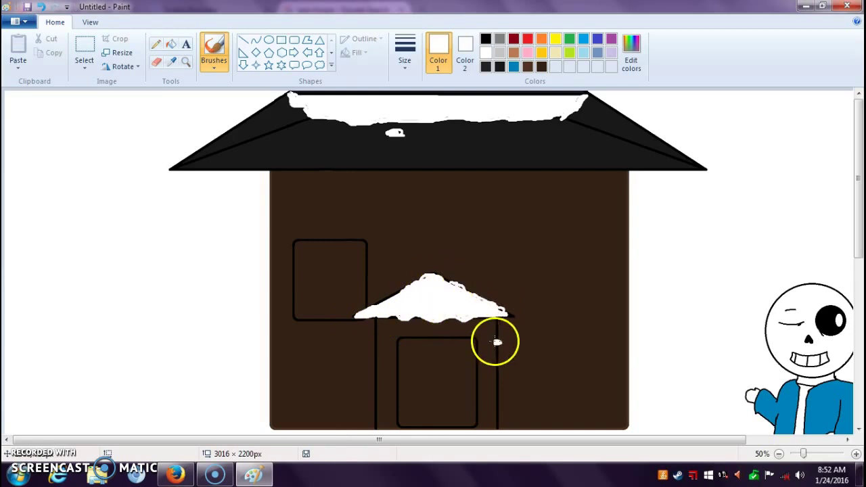
Draw a green circle on the door and brush leafy green strokes around it as a wreath.
left_click(569, 38)
left_click(269, 39)
left_click_drag(414, 345, 453, 386)
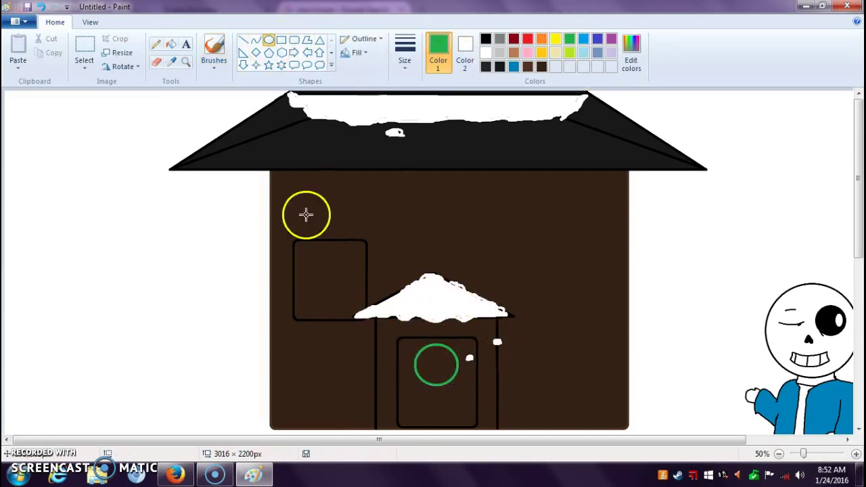
left_click(214, 51)
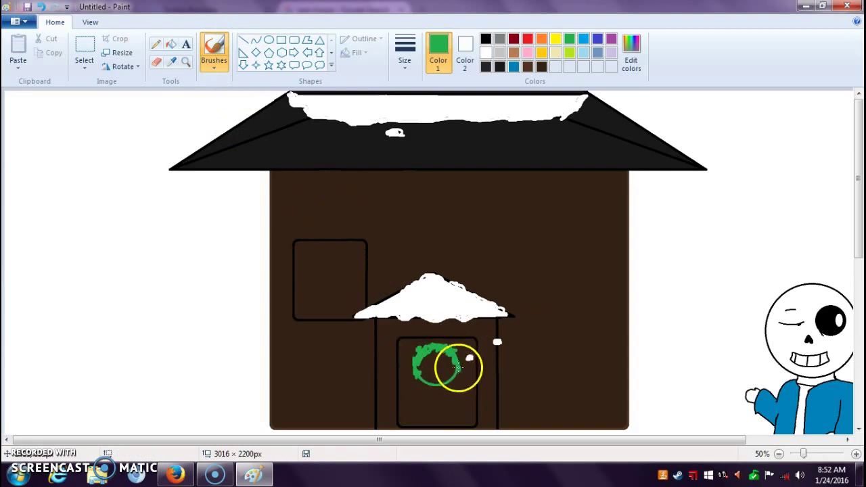
Try to draw a small red ellipse, about 67 × 59 px, on the wreath and switch to a red brush.
left_click(268, 39)
left_click(527, 38)
mouse_move(441, 358)
left_mouse_down()
mouse_move(429, 358)
mouse_move(421, 336)
left_mouse_up()
left_click(213, 46)
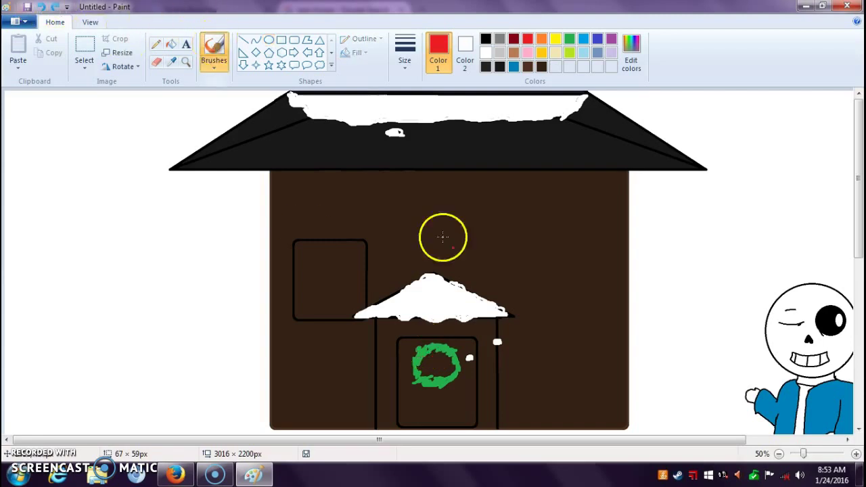